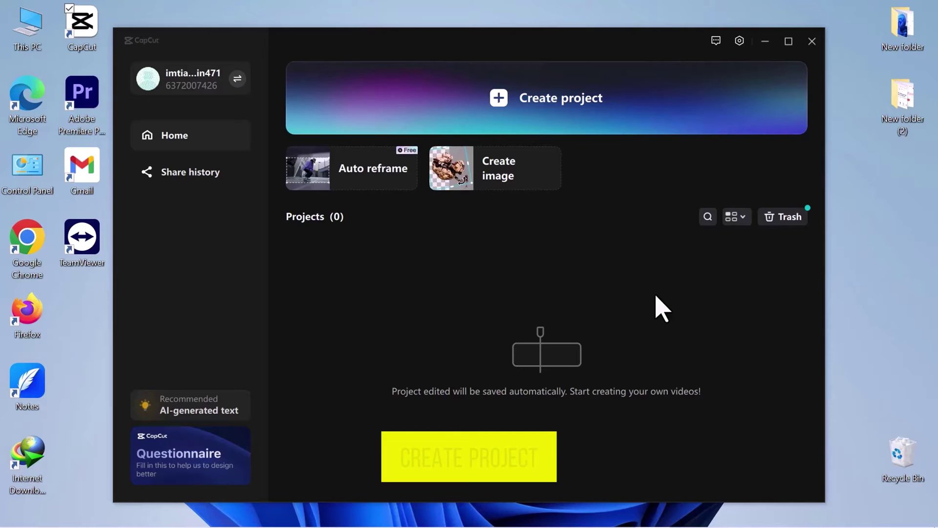
Start a new project and import the messi 2, messi, ronaldo 2 and ronaldo videos
left_click(634, 130)
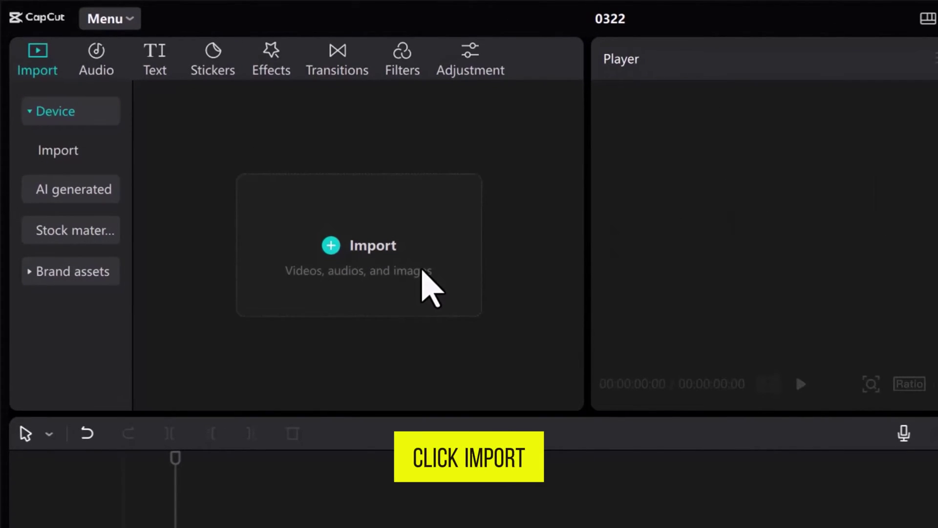
left_click(429, 288)
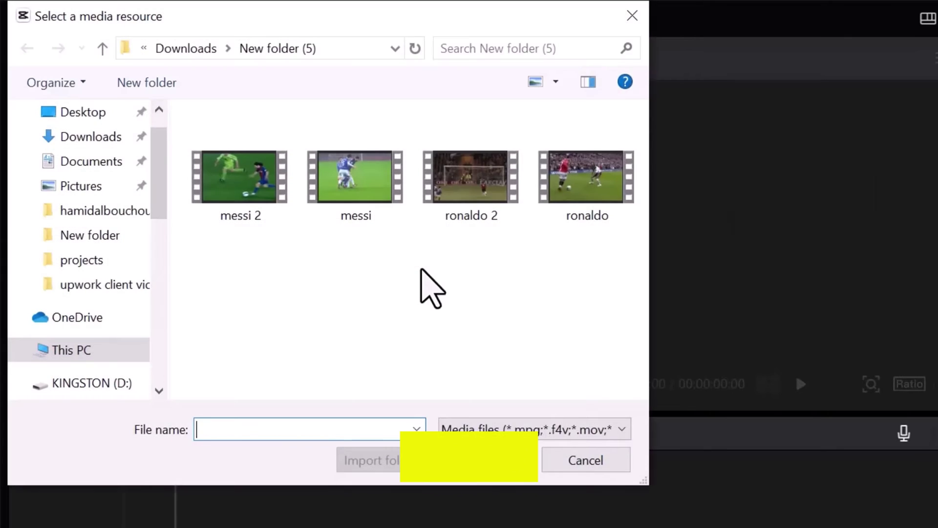
left_click_drag(552, 250, 249, 173)
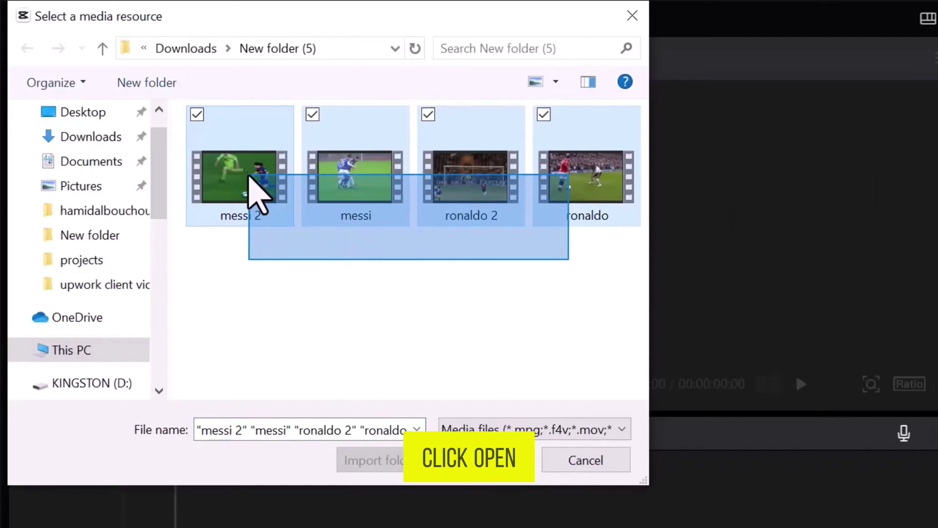
left_click(480, 461)
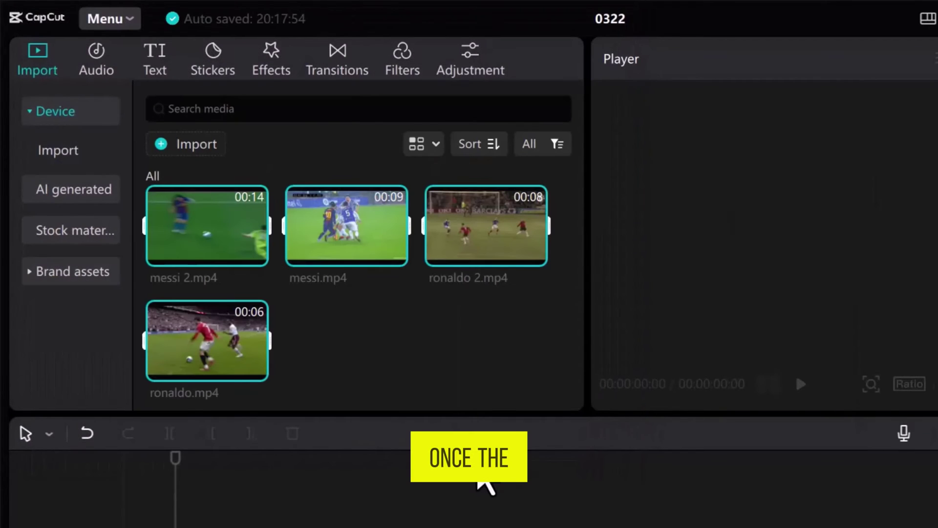
left_click(456, 359)
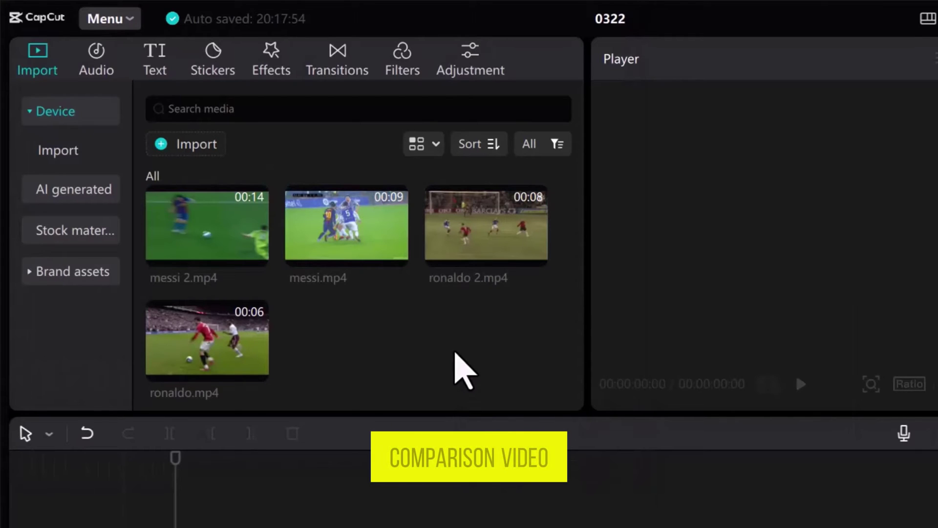
mouse_move(207, 226)
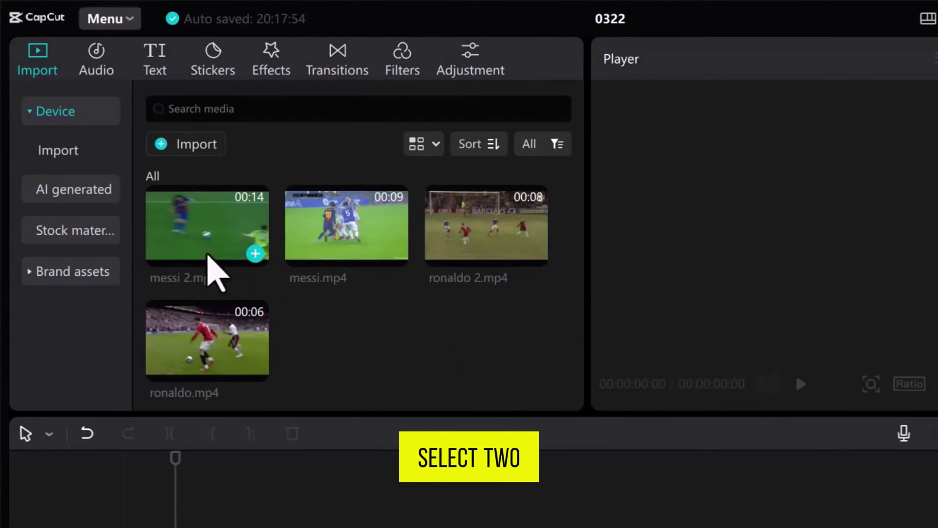
Add messi 2 and ronaldo to the timeline, ronaldo on an upper track, messi 2 trimmed to ~5 s
left_click(230, 367, "ctrl")
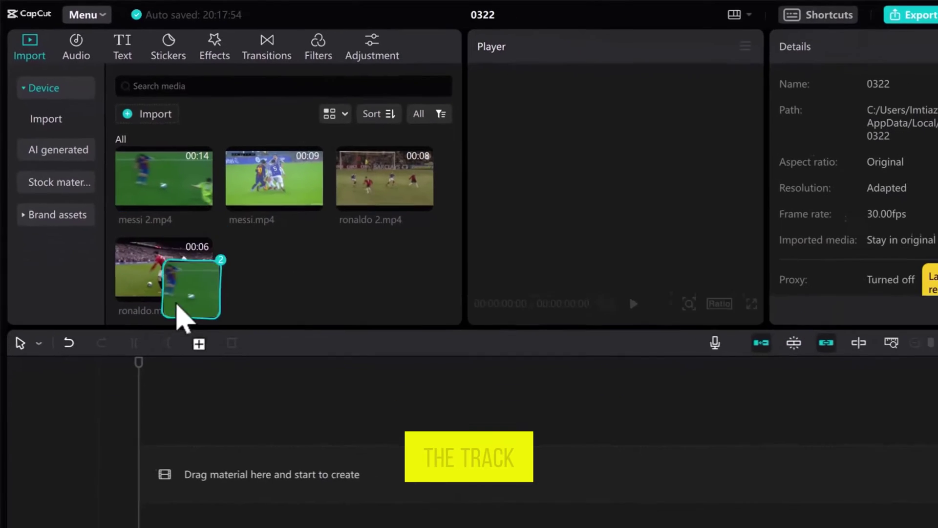
left_click_drag(230, 367, 162, 419)
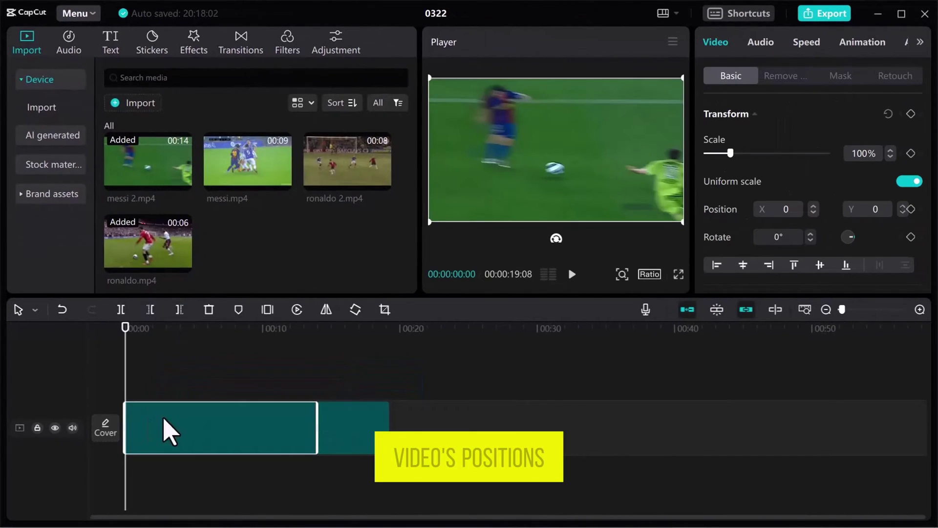
left_click(380, 421)
left_click_drag(357, 440, 178, 391)
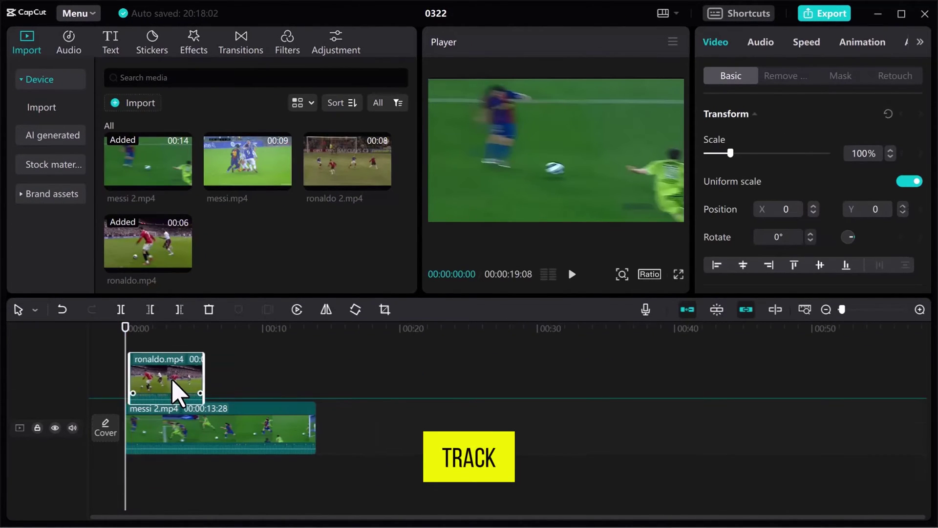
left_click_drag(313, 456, 192, 425)
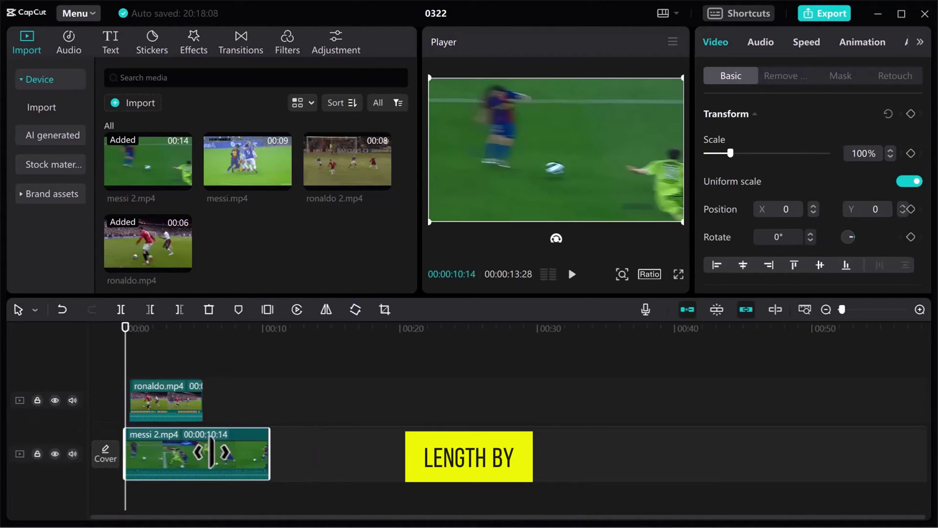
Change the project aspect ratio to 9:16 portrait
left_click(179, 415)
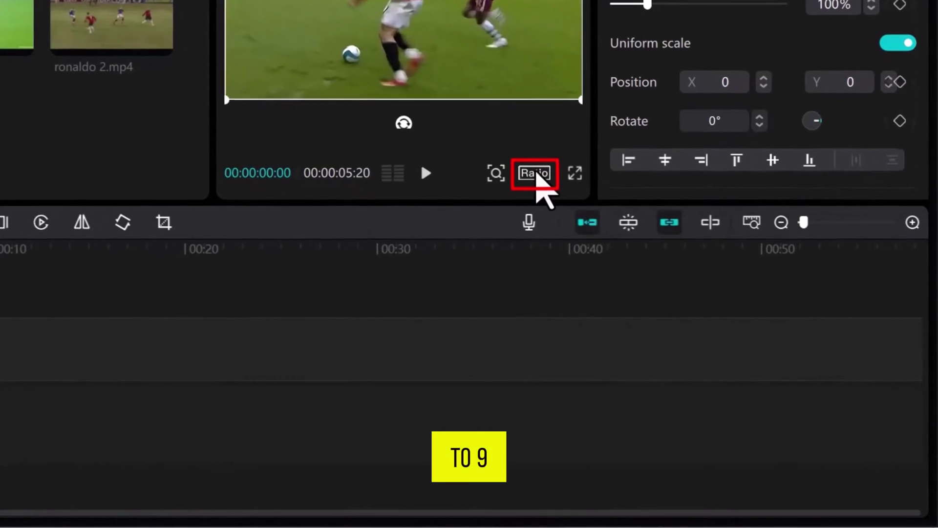
left_click(650, 274)
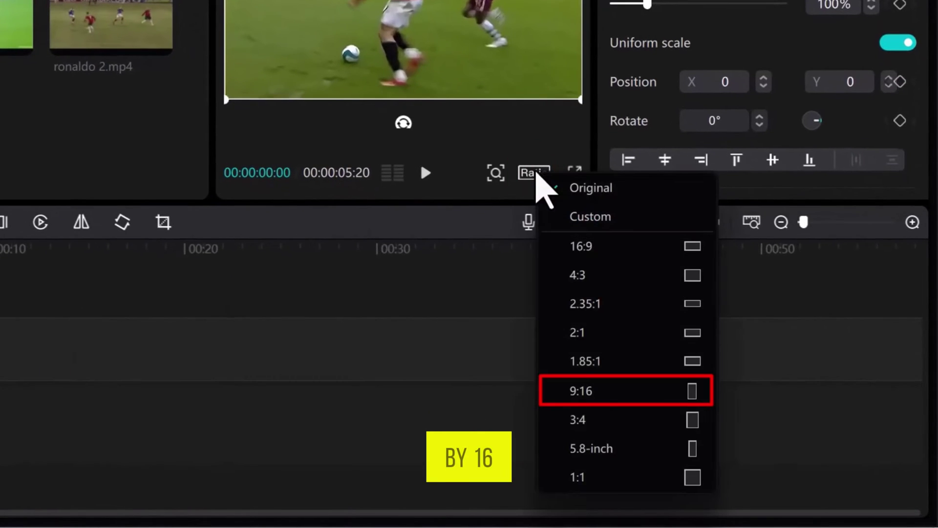
left_click(597, 391)
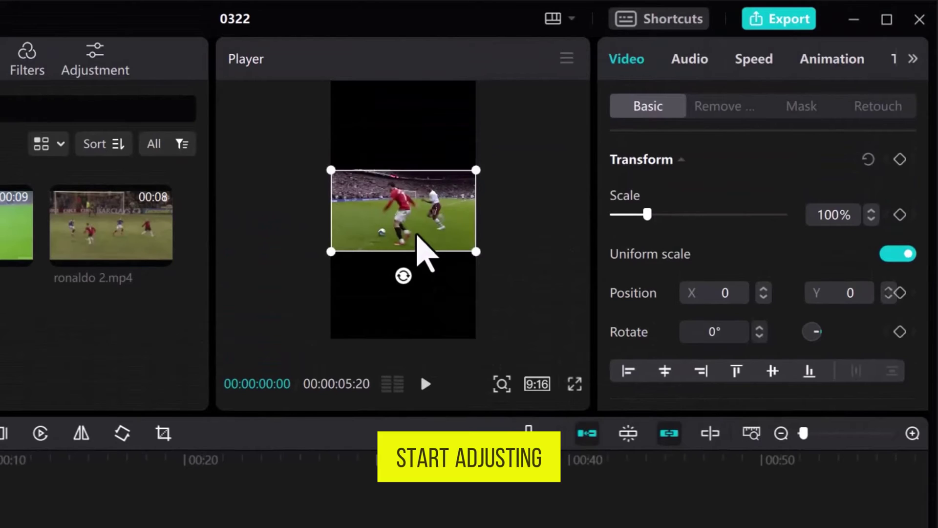
Arrange messi 2 enlarged in the top half and ronaldo in the bottom half, then preview
mouse_move(419, 247)
left_mouse_down()
mouse_move(440, 282)
mouse_move(430, 335)
left_mouse_up()
left_click_drag(486, 248, 521, 199)
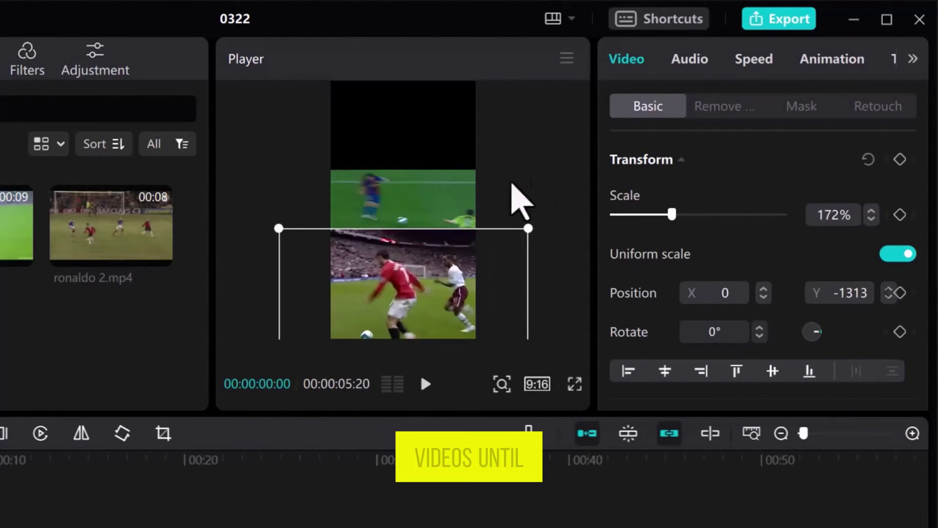
left_click(432, 205)
left_click_drag(430, 210, 482, 157)
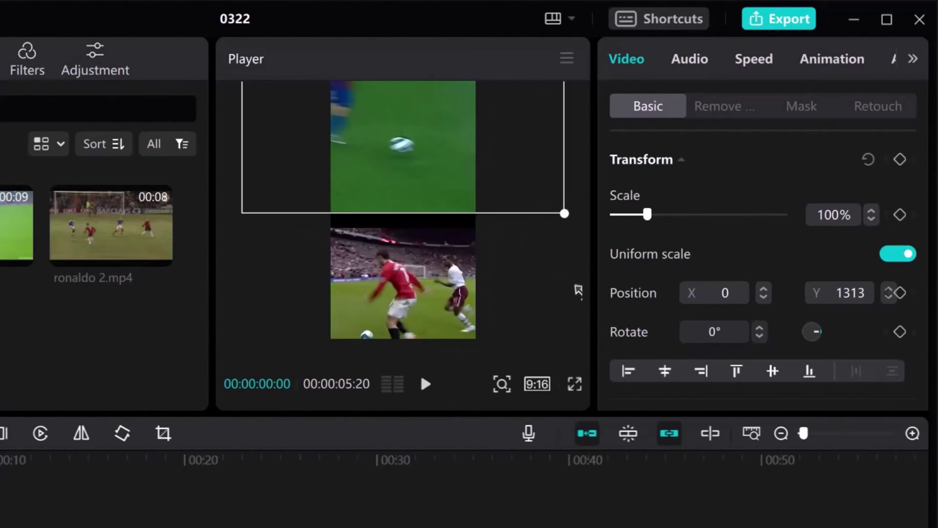
left_click(430, 315)
left_click_drag(430, 314, 440, 283)
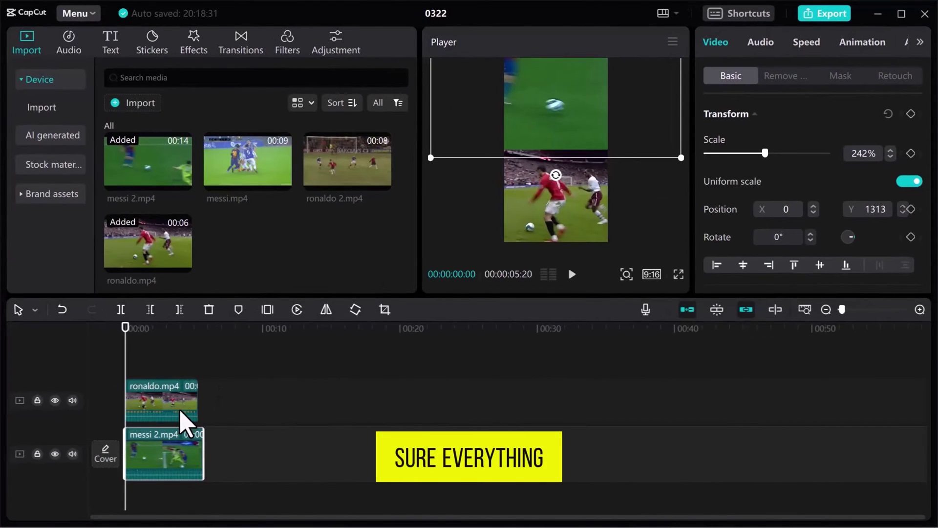
key("space")
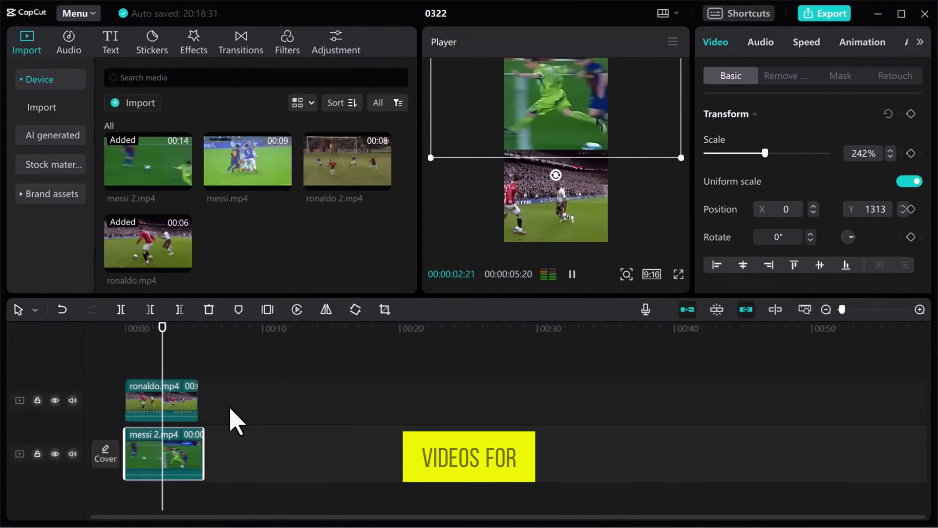
Add messi and ronaldo 2 after the first clips, with messi at the top and ronaldo 2 at the bottom
mouse_move(268, 236)
left_mouse_down()
mouse_move(360, 178)
mouse_move(238, 457)
left_mouse_up()
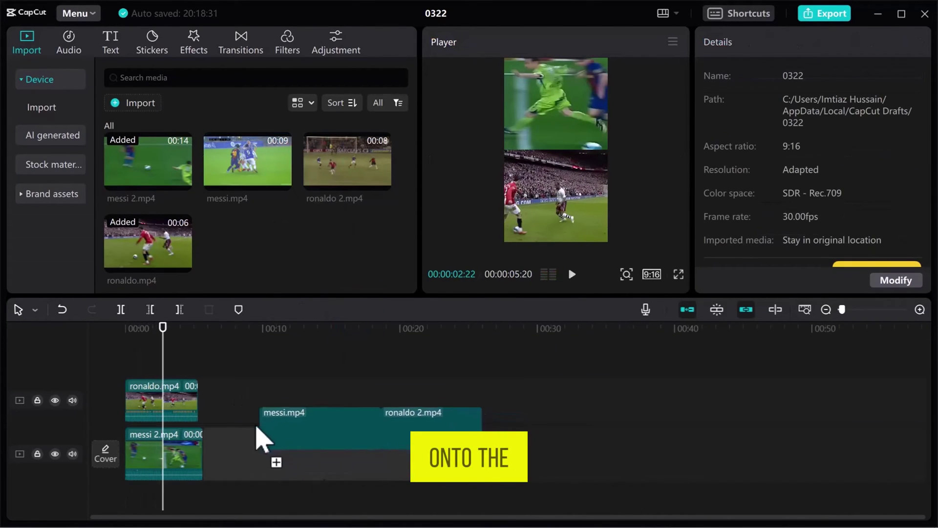
left_click_drag(374, 473, 294, 418)
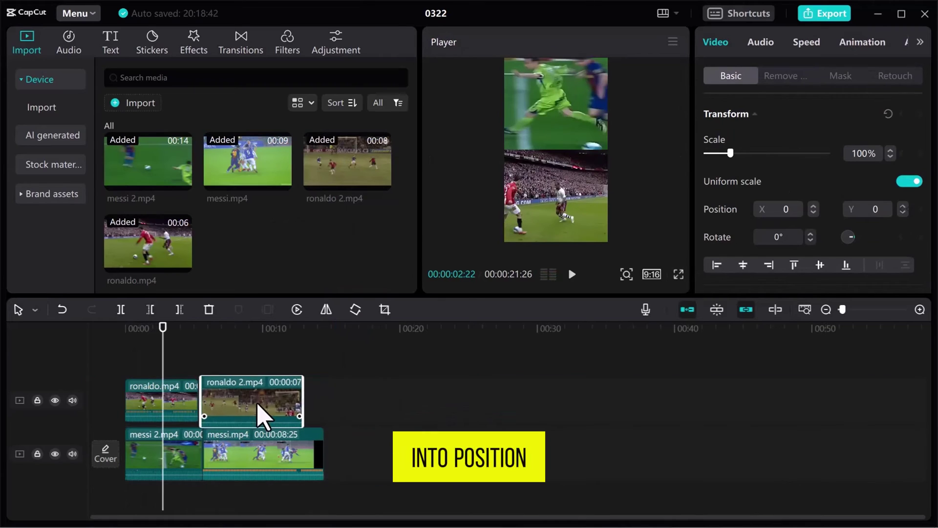
left_click(242, 331)
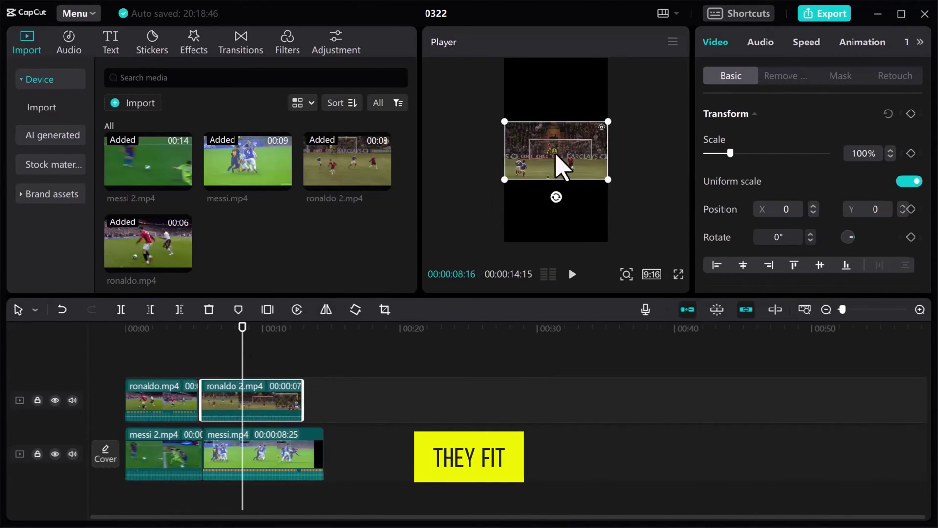
left_click_drag(559, 163, 559, 227)
left_click_drag(568, 150, 557, 133)
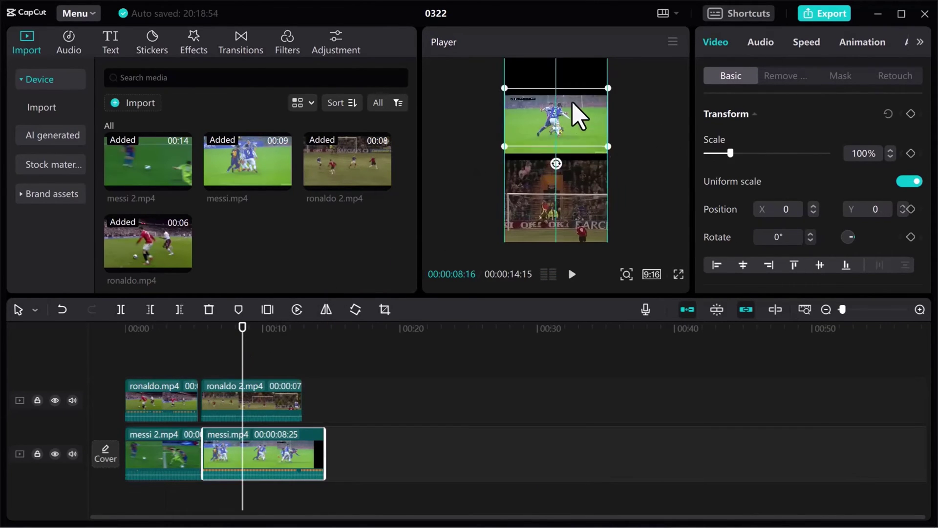
Enlarge ronaldo 2 to 181% to fill the bottom half and preview from about seven seconds
left_click_drag(585, 208, 582, 193)
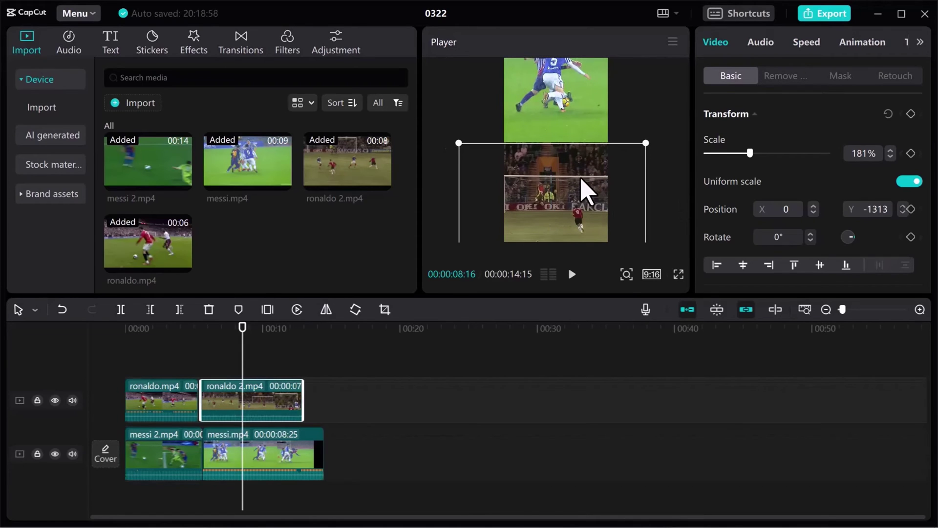
left_click(219, 330)
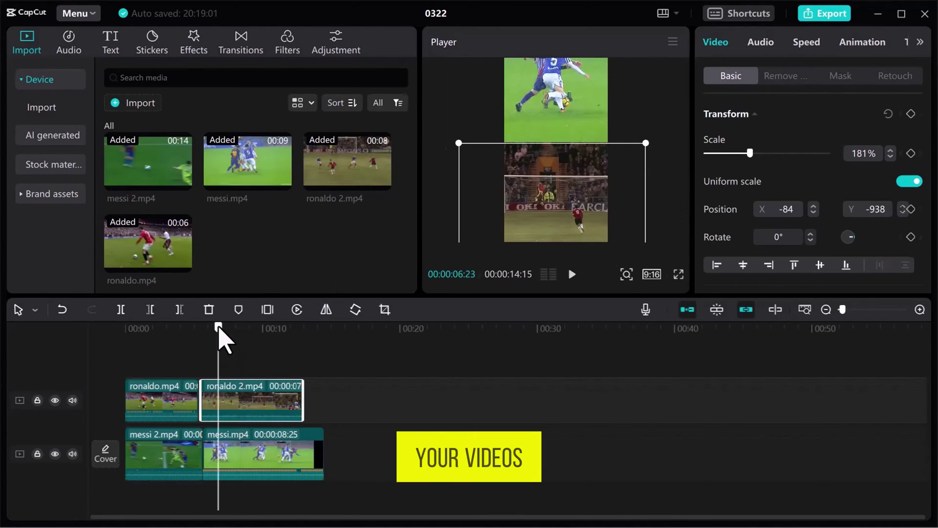
left_click(233, 359)
key("space")
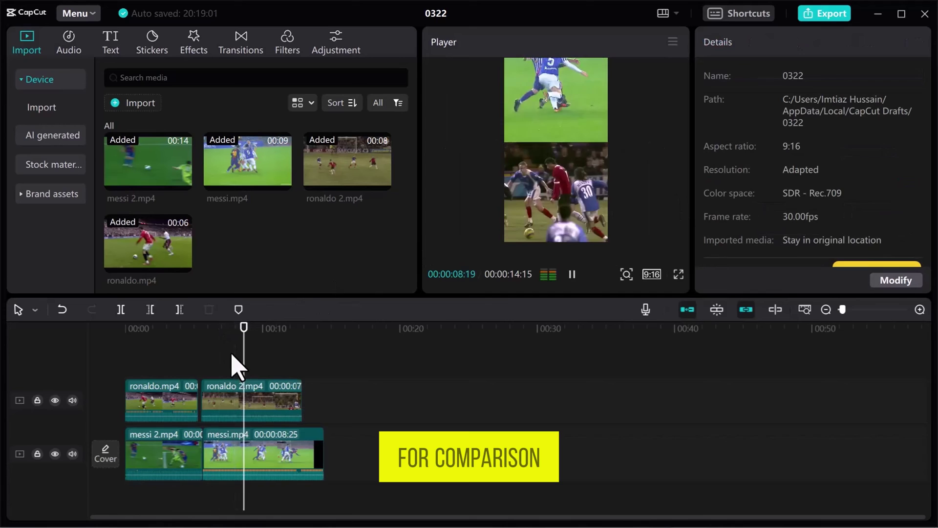
Add a Default text clip to the timeline and select its text for replacement with RONALDO VS MESSI
key("space")
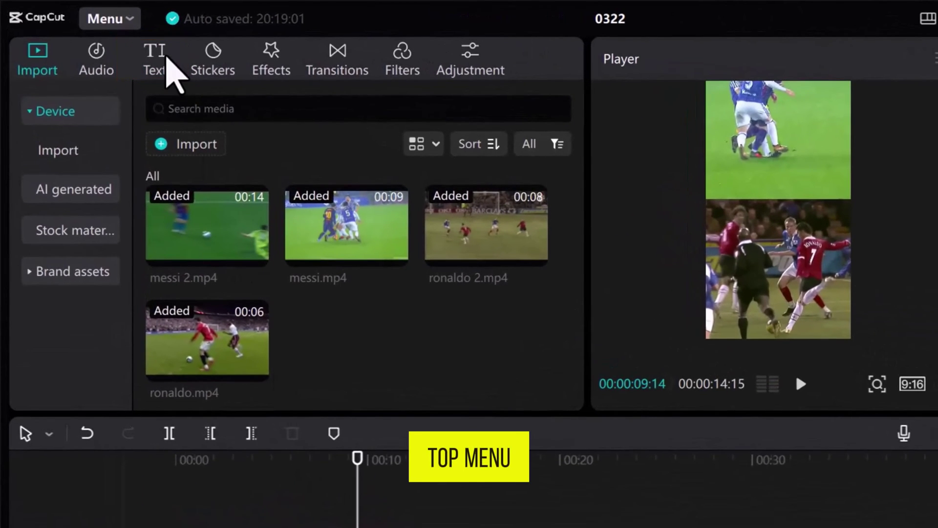
left_click(163, 58)
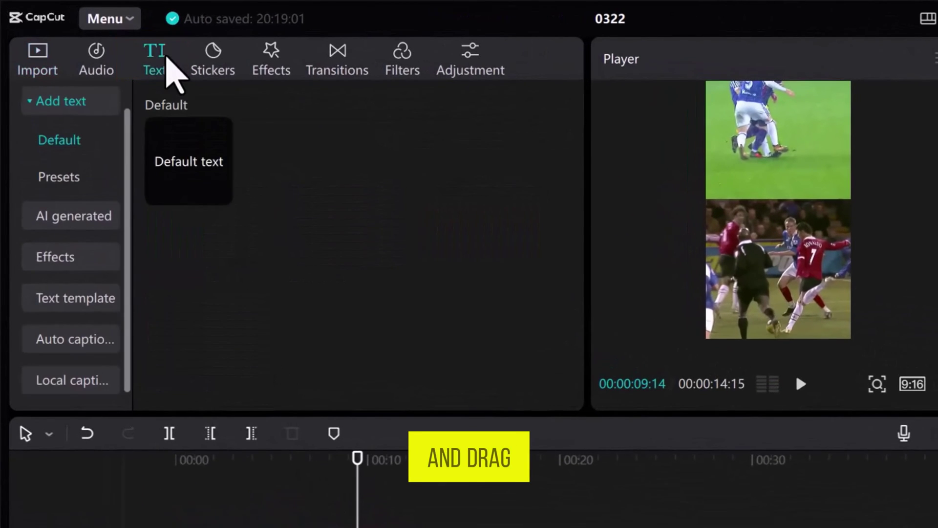
mouse_move(184, 157)
left_mouse_down()
mouse_move(160, 381)
mouse_move(126, 383)
mouse_move(297, 387)
left_mouse_up()
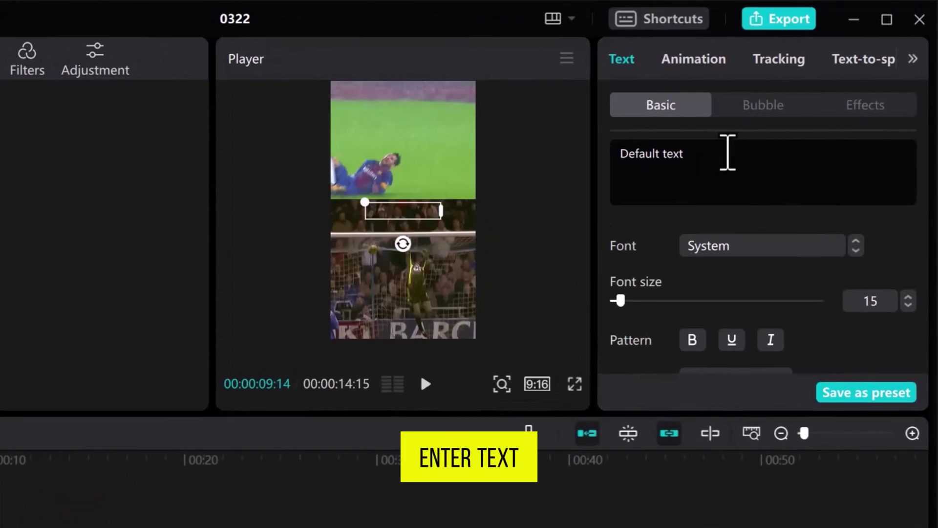
left_click(790, 109)
type("RONALDO")
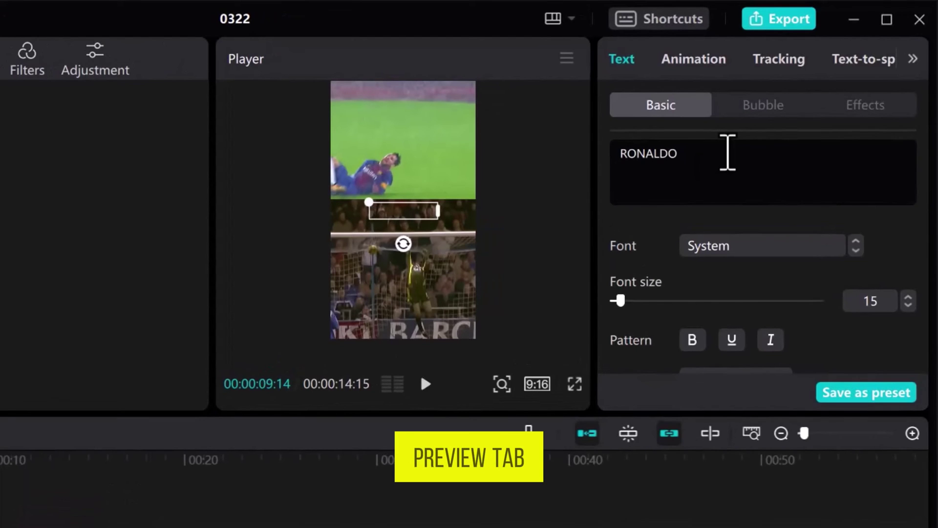
type(" VS MESSI")
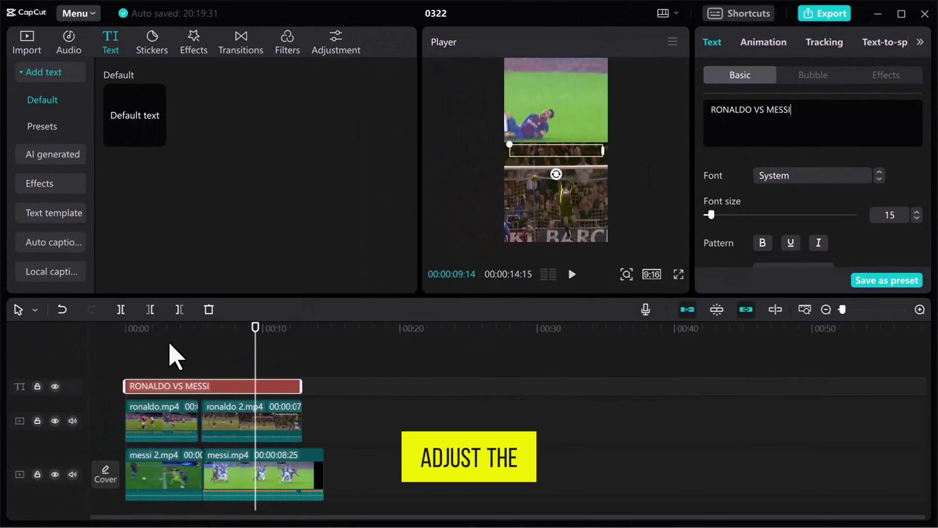
Set the title font to Komika Axis and apply the yellow T preset style
left_click(170, 335)
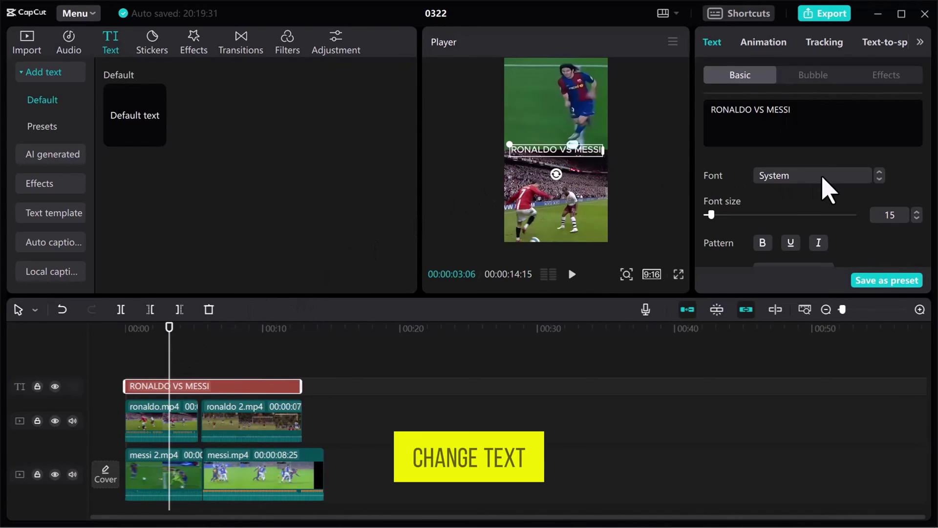
left_click(826, 188)
left_click(827, 164)
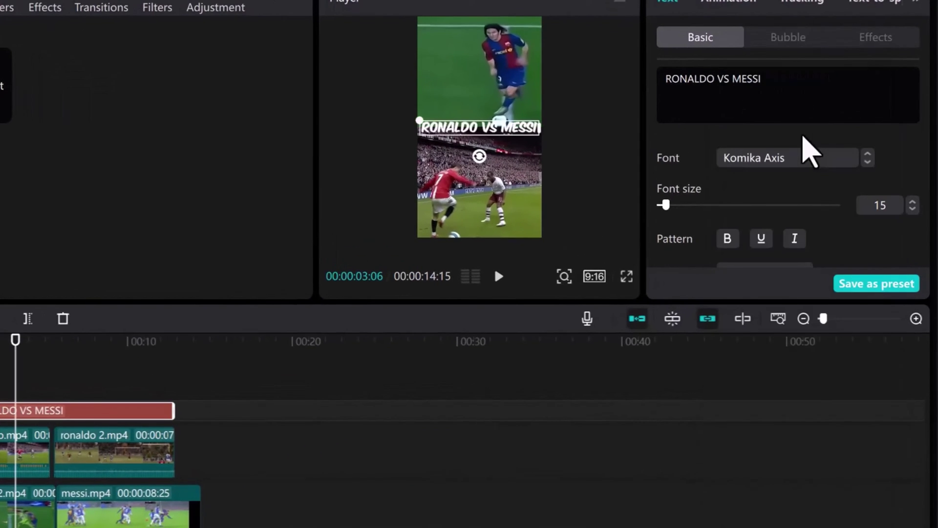
left_click_drag(924, 94, 924, 143)
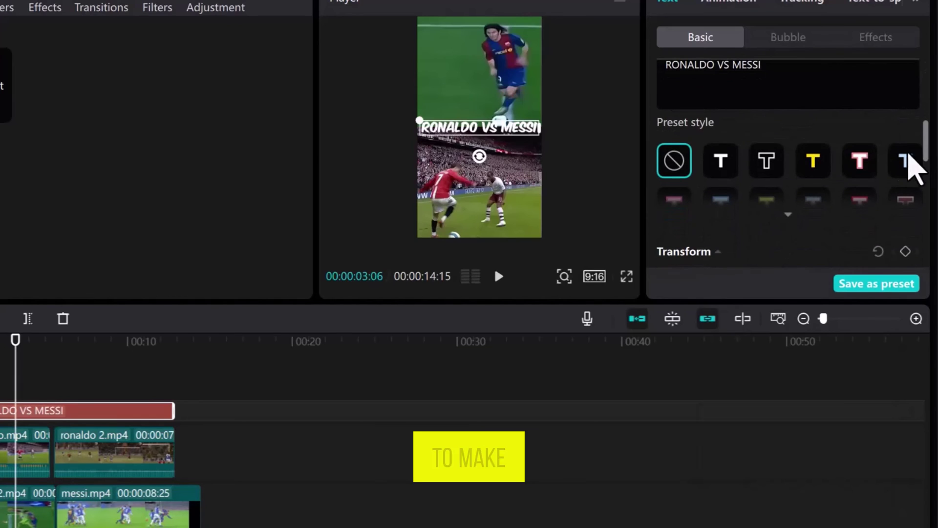
left_click(814, 163)
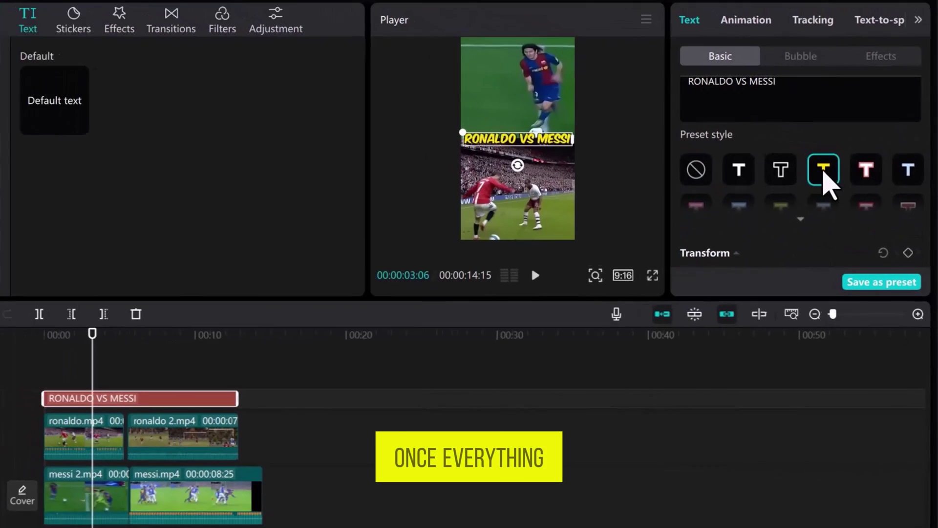
key("space")
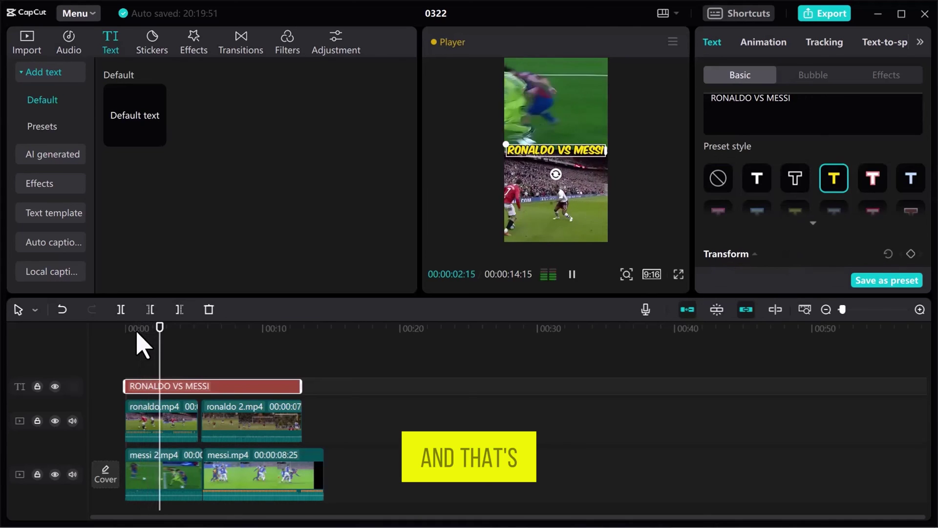
key("space")
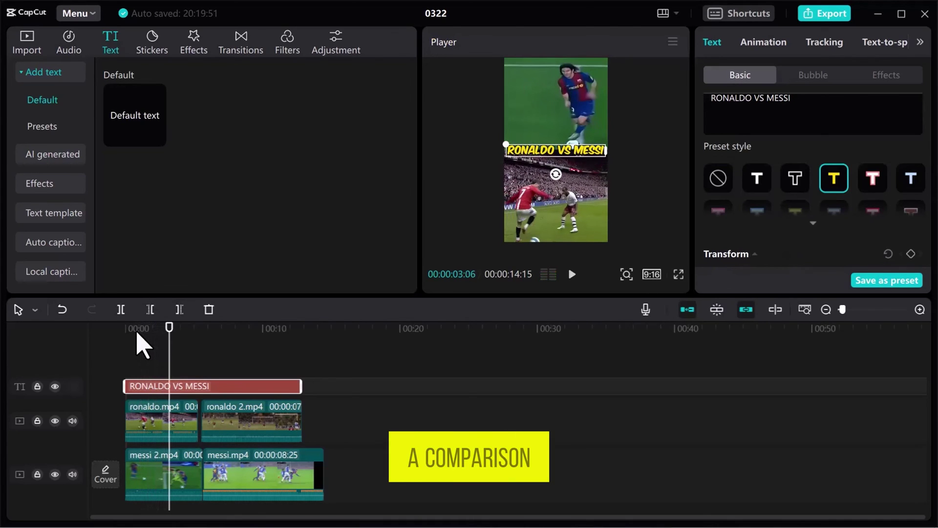